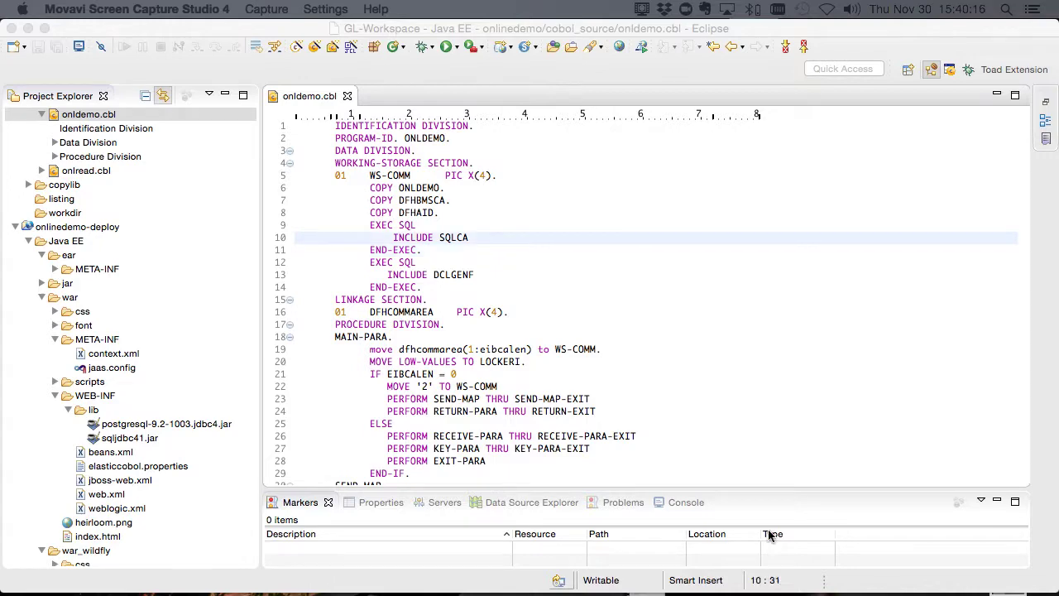
# Focus the onldemo.cbl source, then switch to Apache Directory Studio showing the cn=ONLR entry.
pyautogui.click(568, 337)
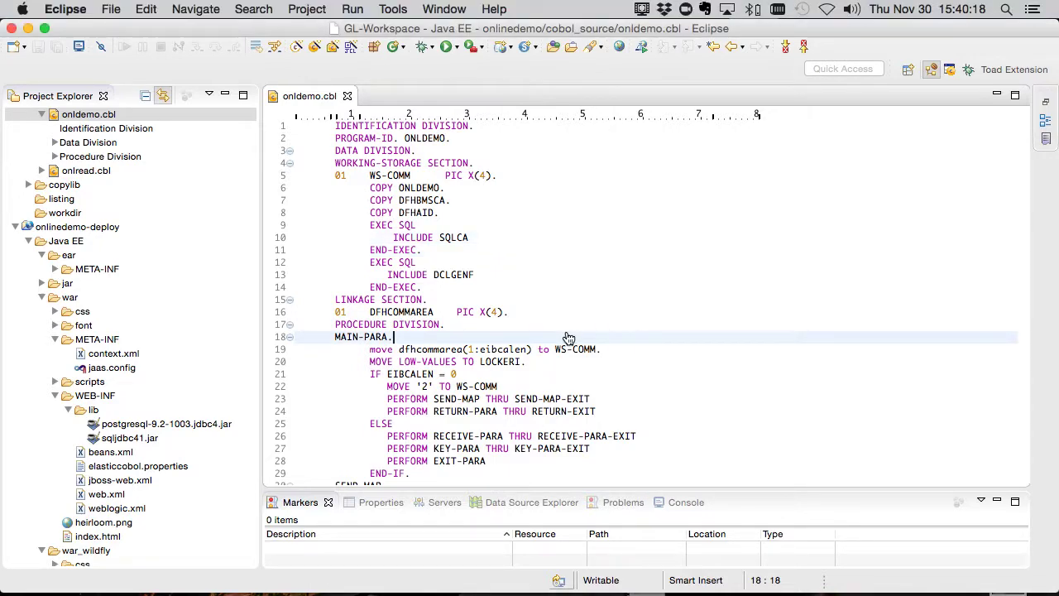
pyautogui.press('super+Tab')
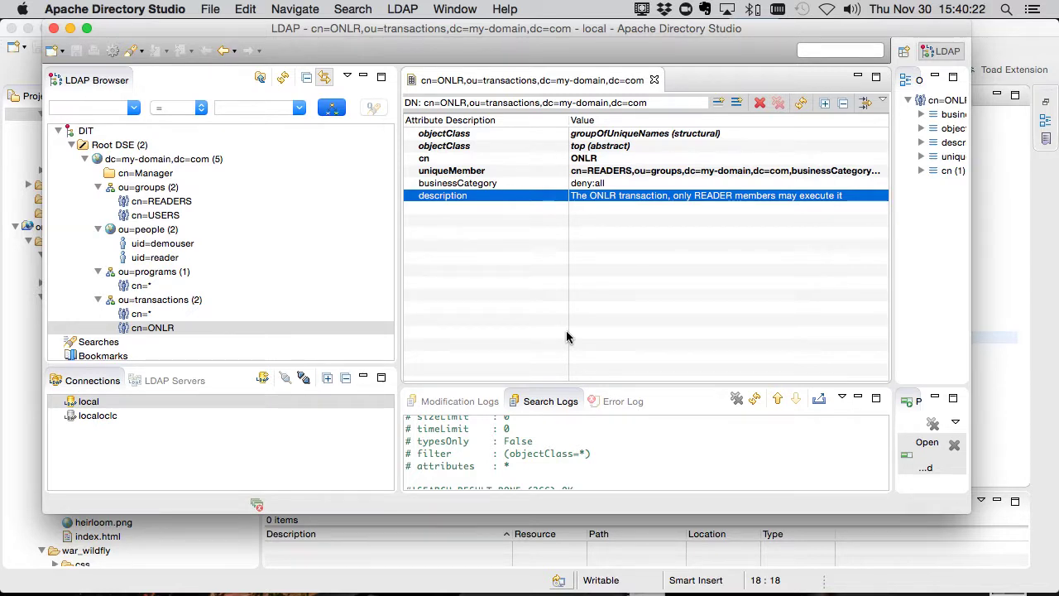
# Inspect both people entries, the USERS and READERS group members, and the ONLR access rule.
pyautogui.click(174, 327)
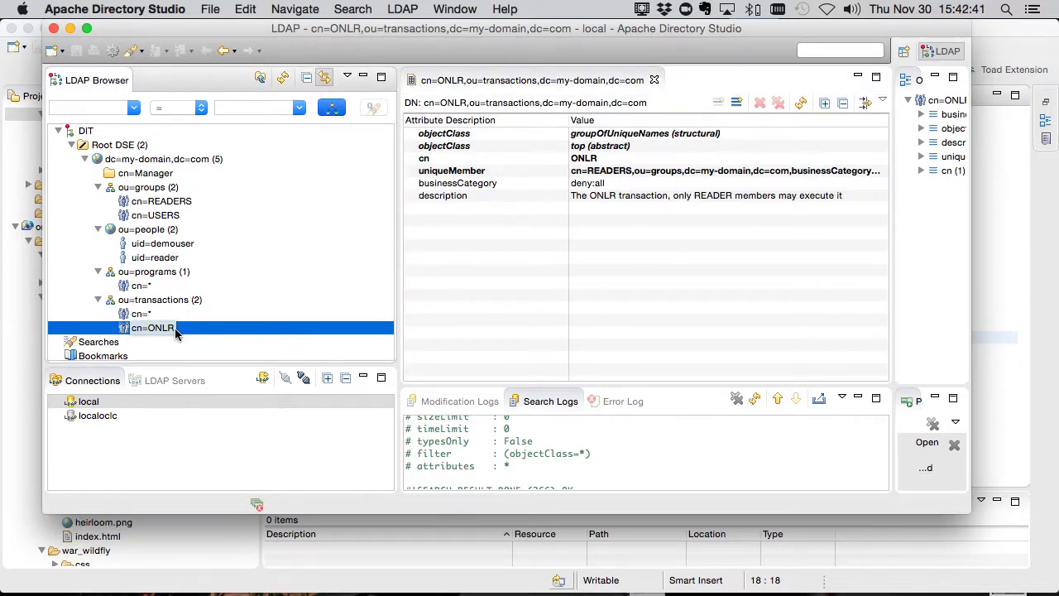
pyautogui.click(153, 258)
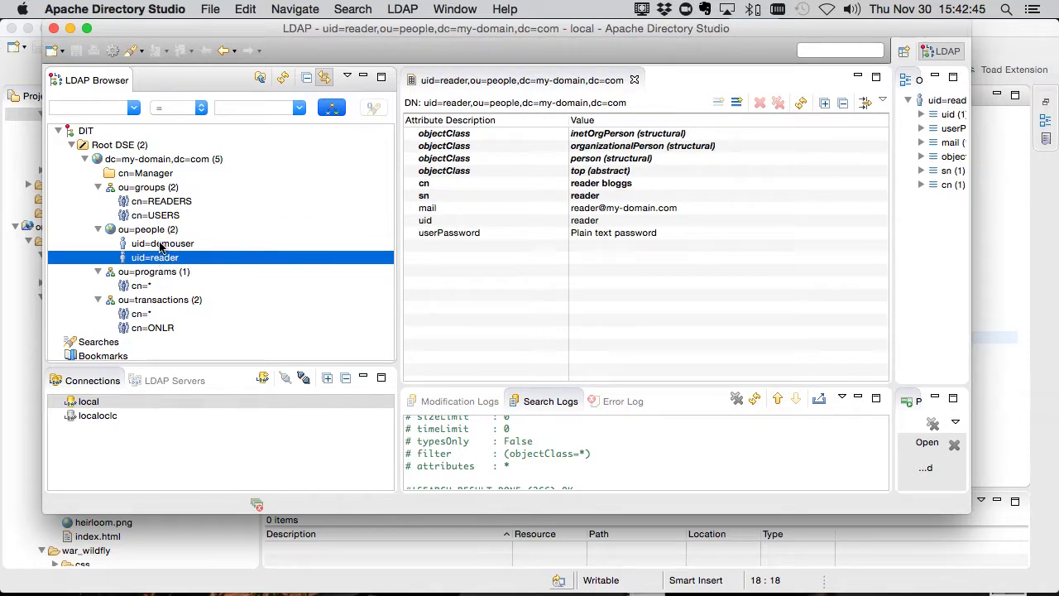
pyautogui.click(162, 245)
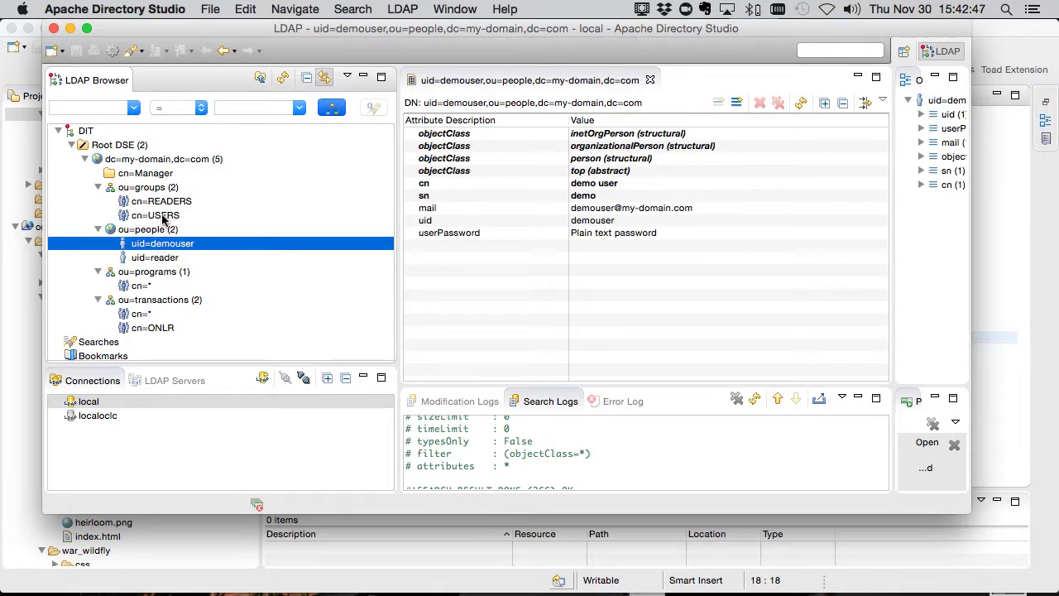
pyautogui.click(163, 217)
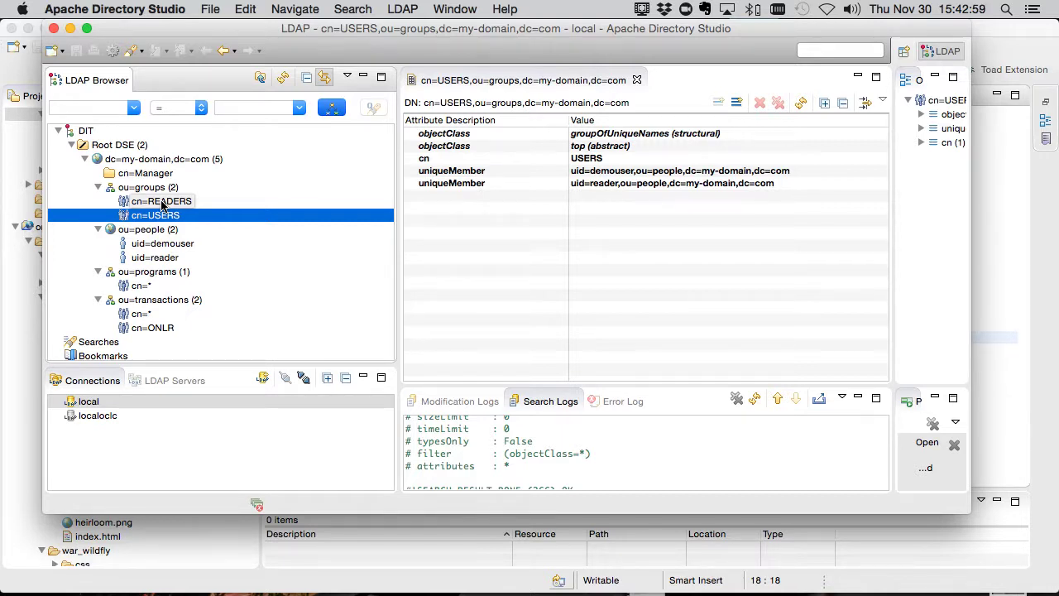
pyautogui.click(161, 202)
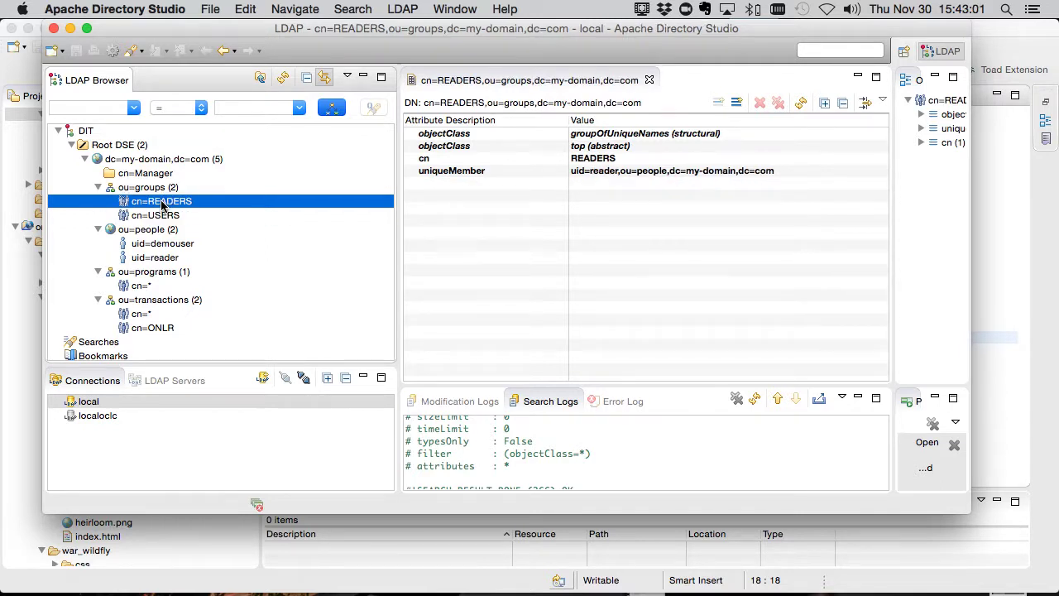
pyautogui.click(149, 330)
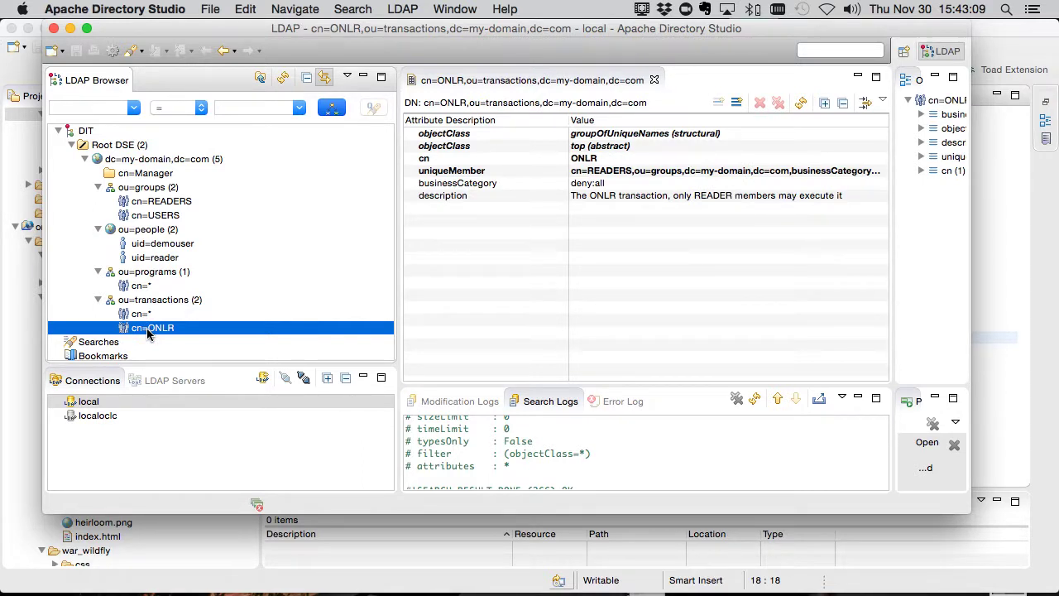
# Compare the USERS and READERS group memberships again, then return to Eclipse.
pyautogui.click(165, 217)
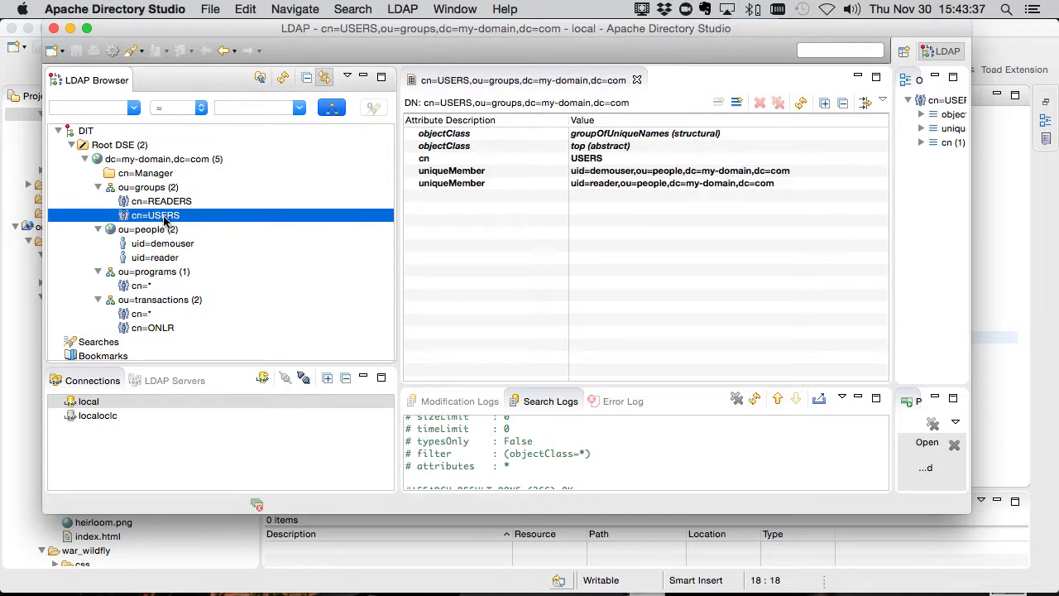
pyautogui.click(168, 202)
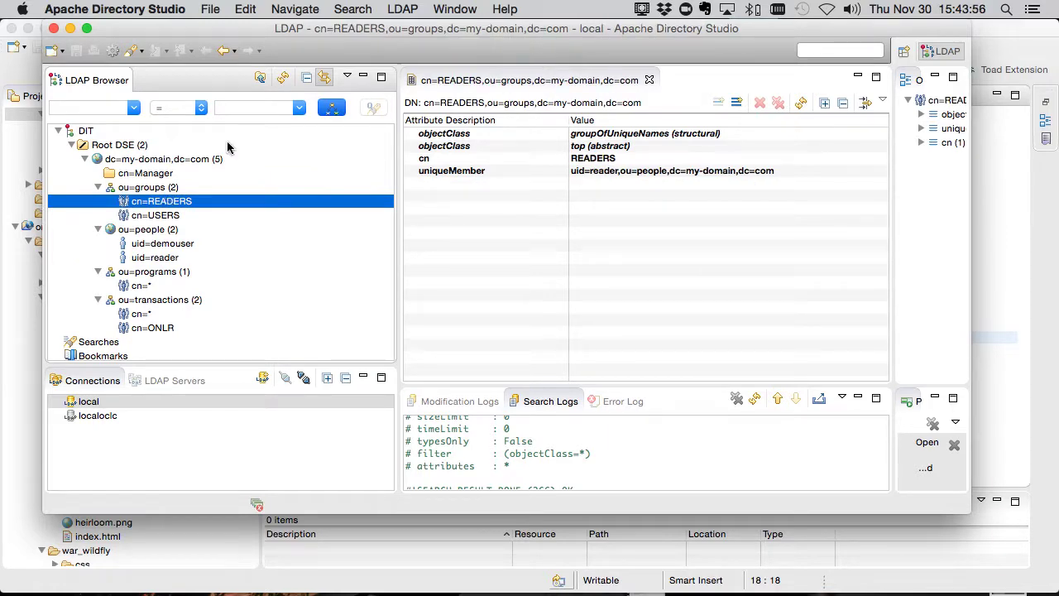
pyautogui.click(17, 325)
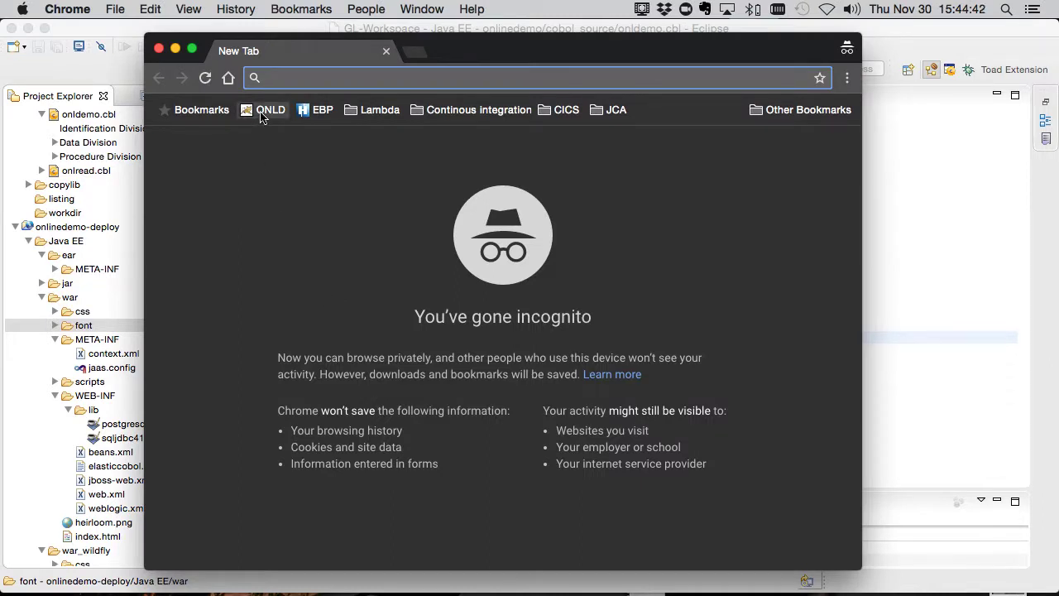
# Open the onldemo web app and log in as the demo user.
pyautogui.click(263, 110)
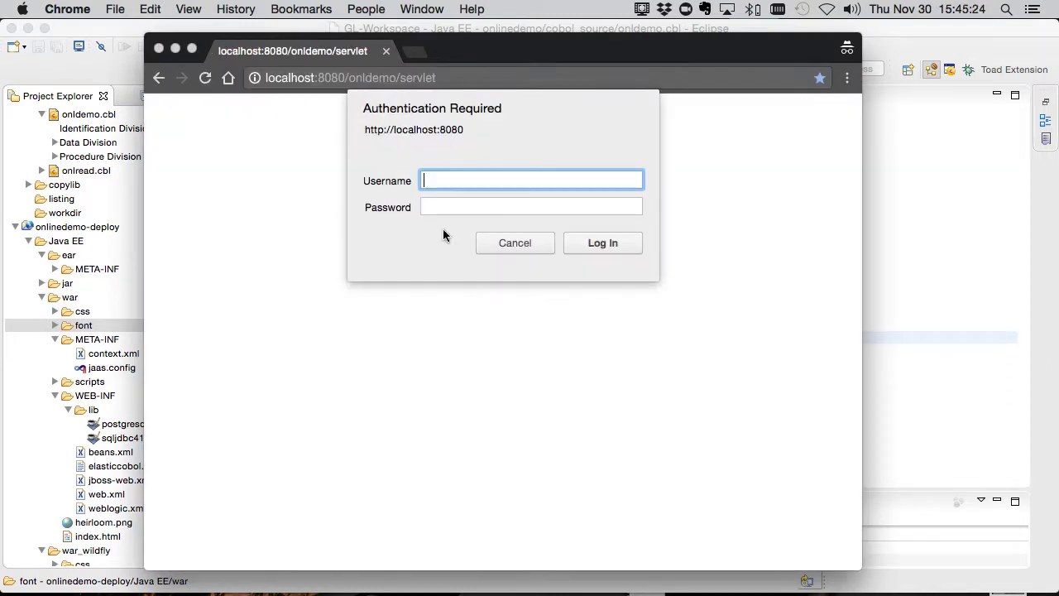
pyautogui.write('demouser')
pyautogui.press('Tab')
pyautogui.write('demouser')
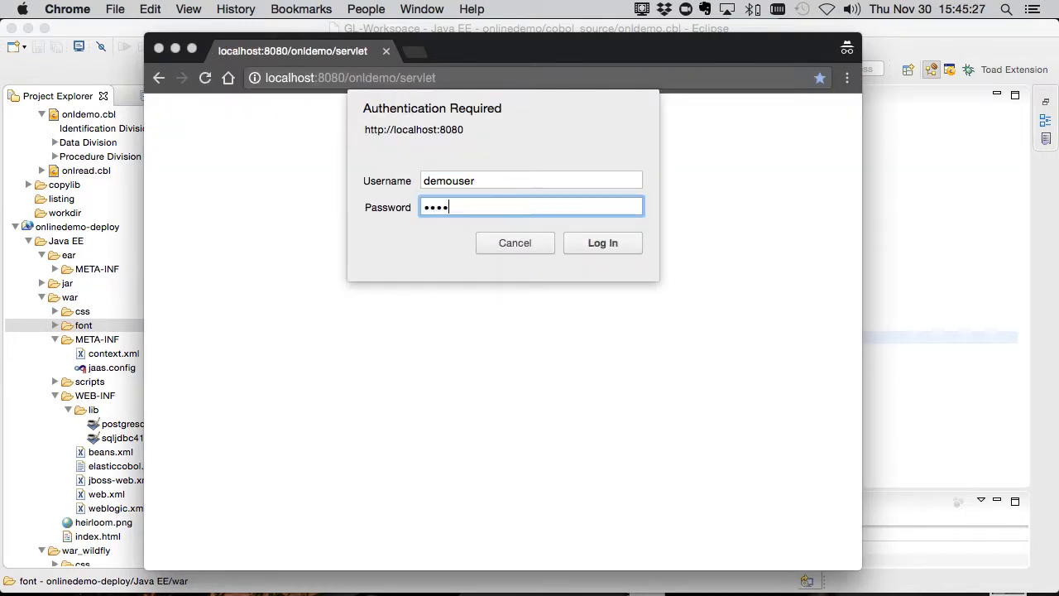
pyautogui.press('Return')
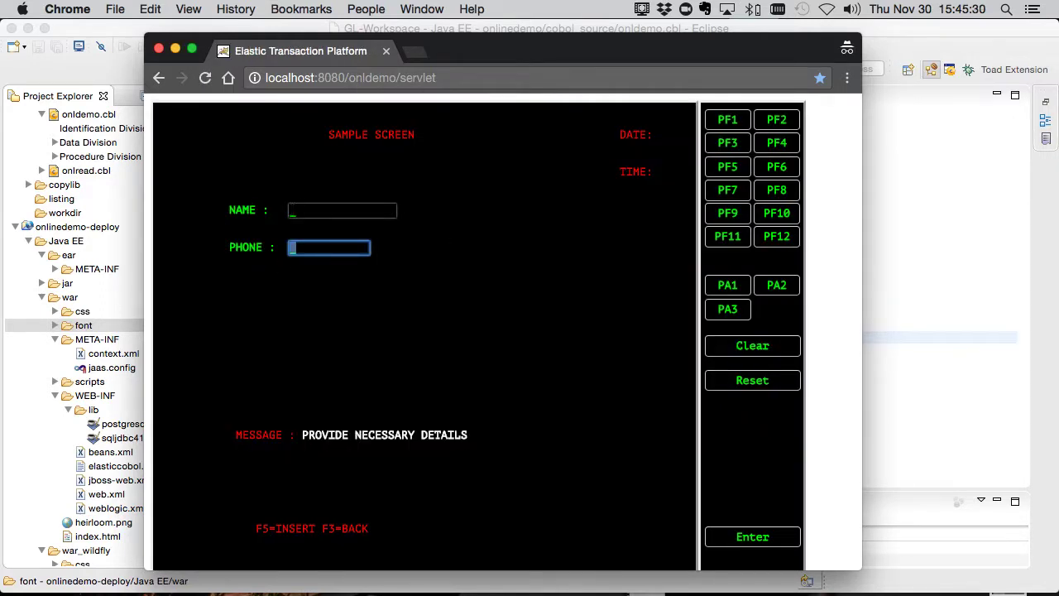
# Insert a record with NAME DEMO and phone 12345 using PF5.
pyautogui.click(342, 211)
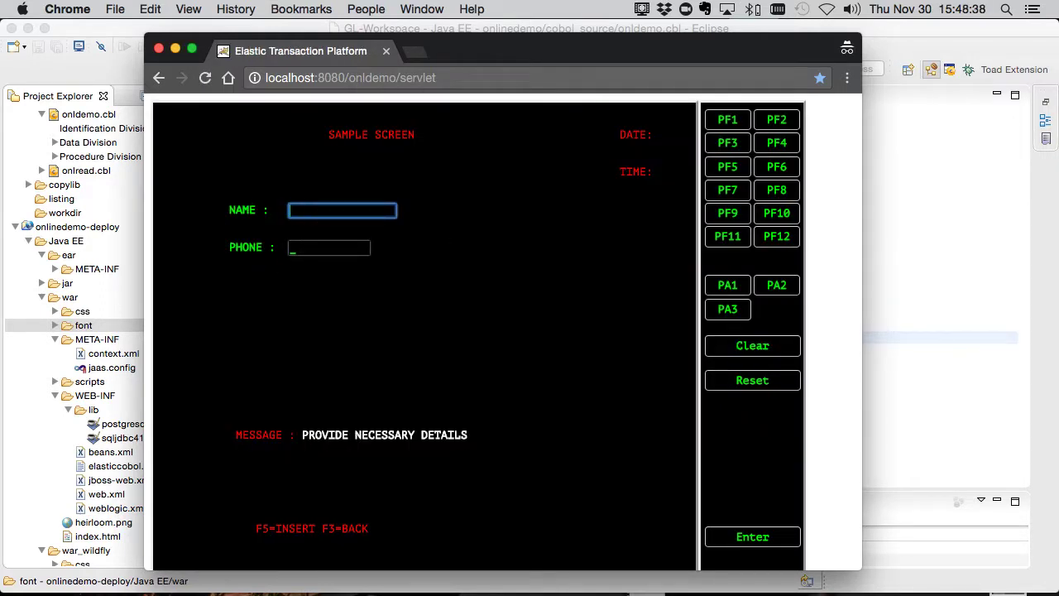
pyautogui.write('DEMO')
pyautogui.press('Tab')
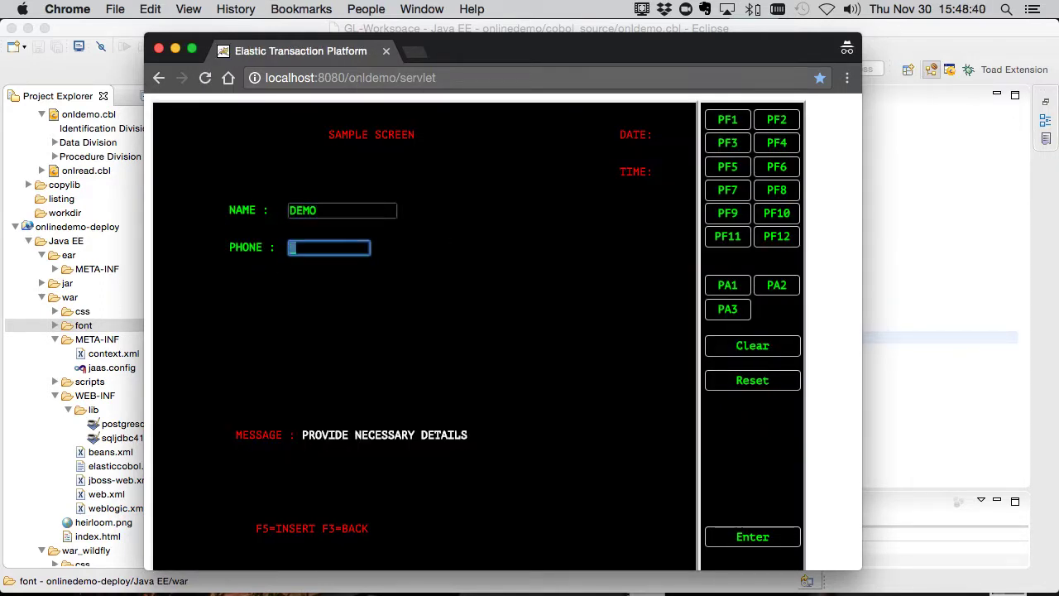
pyautogui.write('12345')
pyautogui.click(728, 170)
# Load the ONLR read transaction, look up DEMO to get 12345, and return to Eclipse.
pyautogui.click(501, 78)
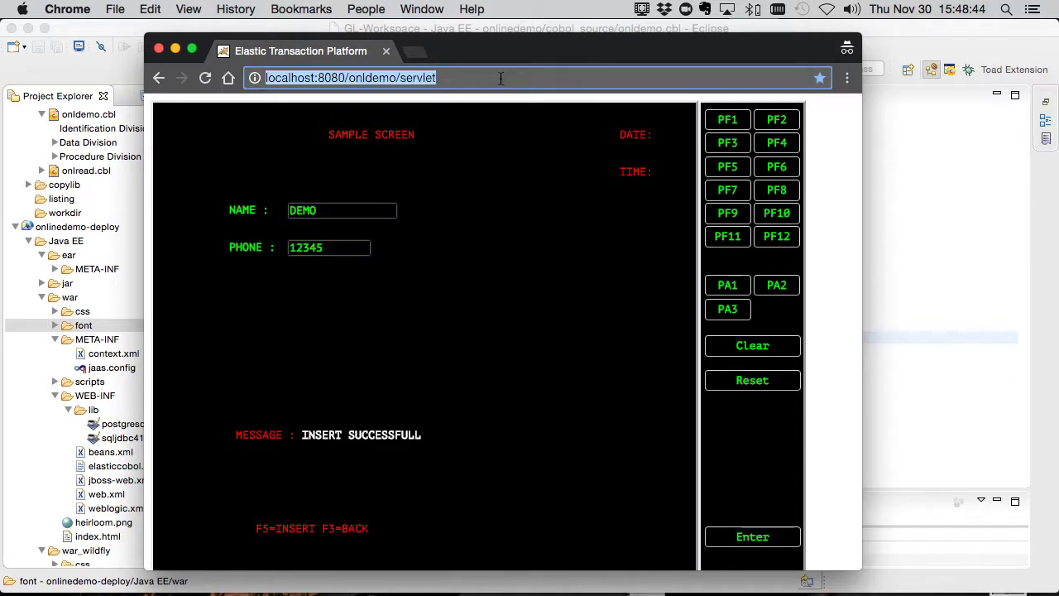
pyautogui.write('localhost:8080/onldemo/servlet?transid=ONLR')
pyautogui.press('Return')
pyautogui.write('DEMO')
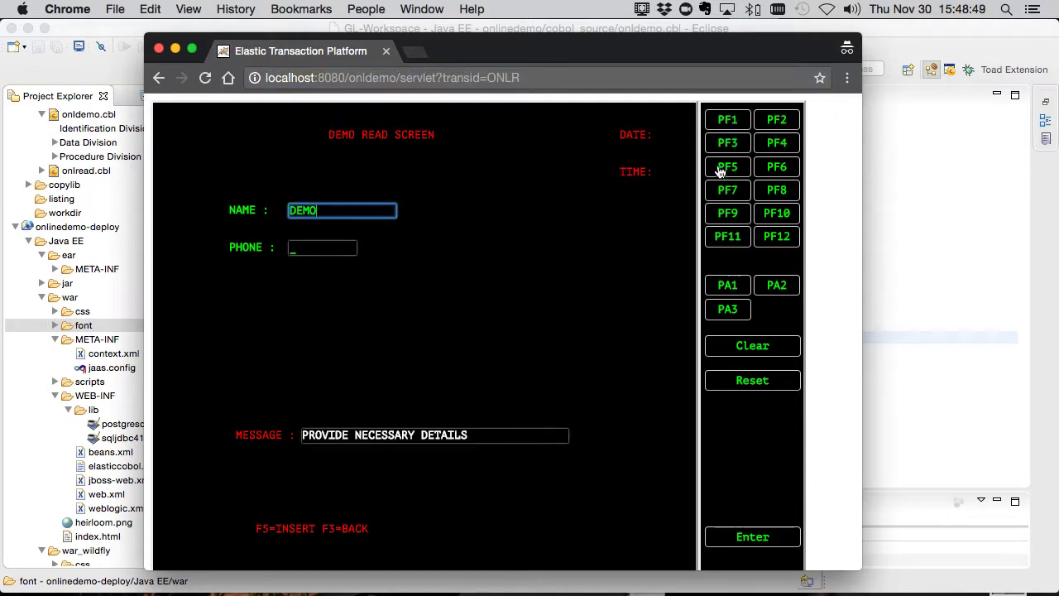
pyautogui.click(721, 169)
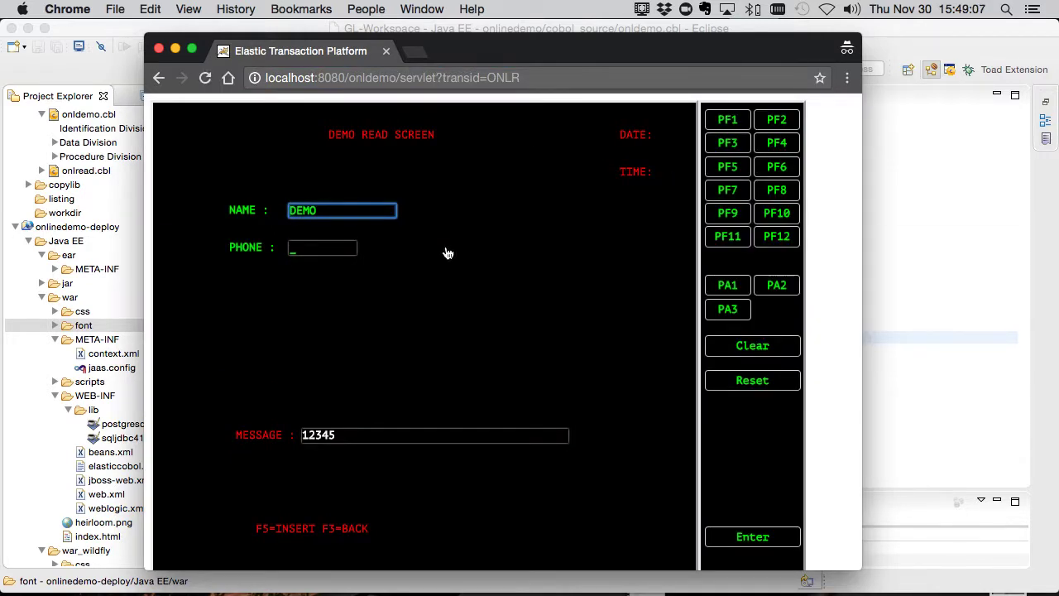
pyautogui.press('super+Tab')
pyautogui.press('super+Tab')
pyautogui.press('super+Tab')
pyautogui.press('super+Tab')
pyautogui.press('super+Tab')
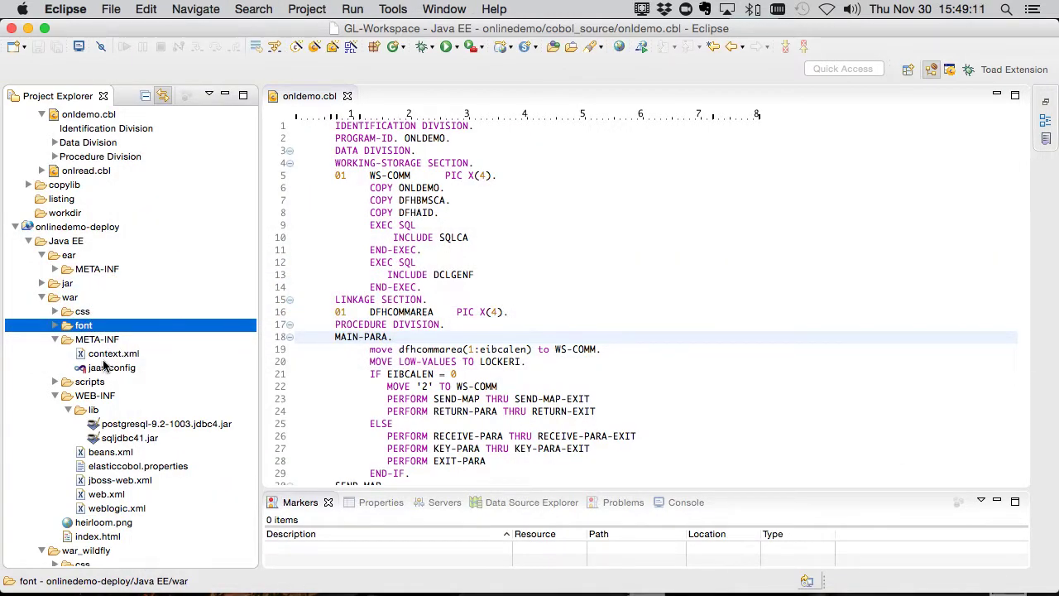
# Uncomment the JAASRealm in context.xml by removing the comment markers on lines 12 and 21, and save.
pyautogui.doubleClick(109, 355)
pyautogui.click(338, 361)
pyautogui.press('BackSpace')
pyautogui.press('BackSpace')
pyautogui.press('BackSpace')
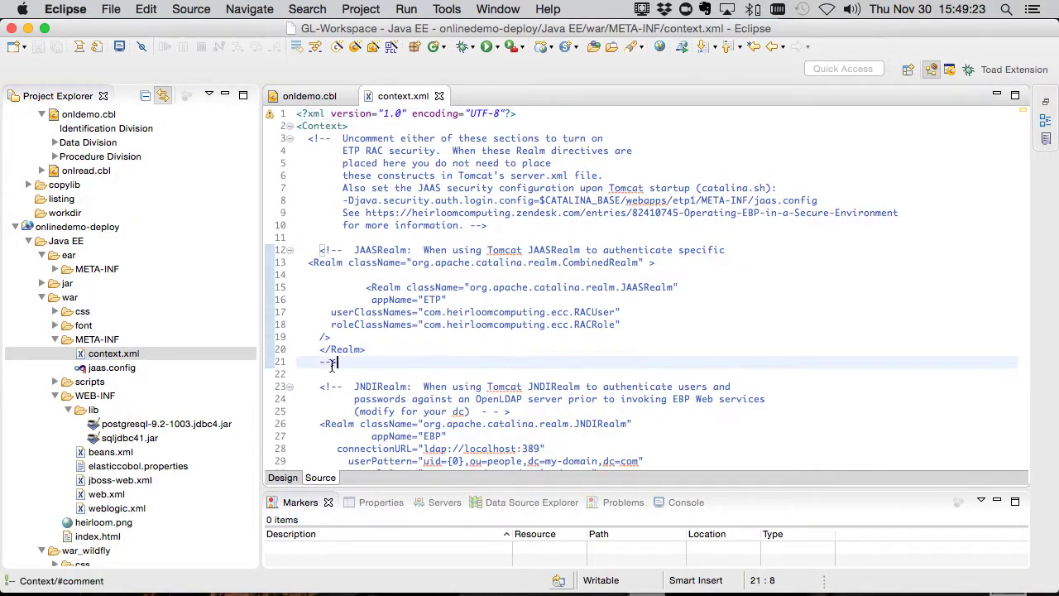
pyautogui.moveTo(320, 250); pyautogui.dragTo(737, 250)
pyautogui.press('BackSpace')
pyautogui.press('super+s')
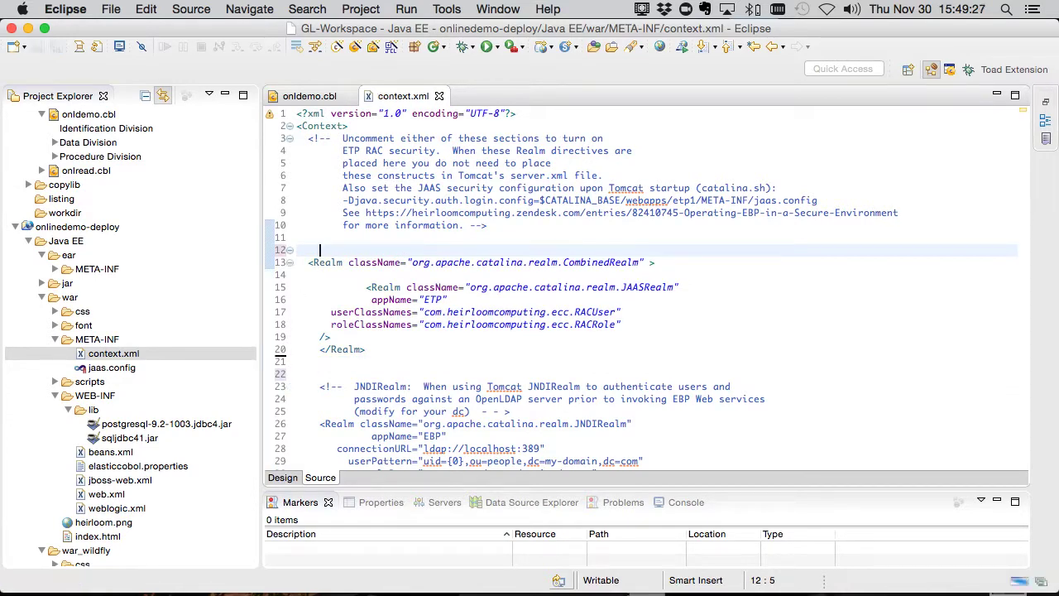
pyautogui.scroll(-5, 106, 403)
# Add a connectionurl attribute with the localhost LDAP URL to Resource Access Control and apply.
pyautogui.doubleClick(87, 559)
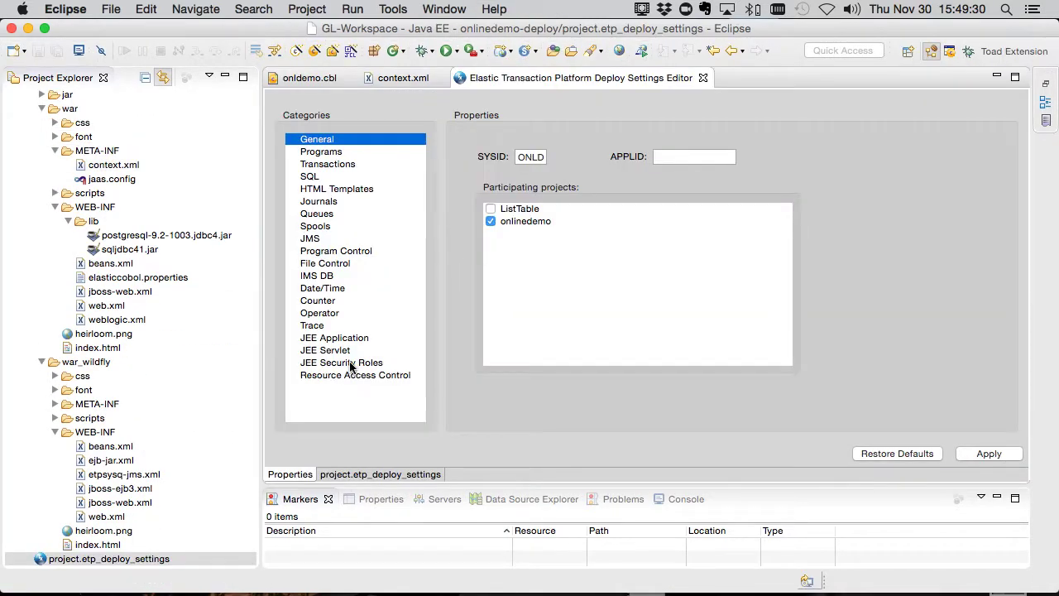
pyautogui.click(348, 374)
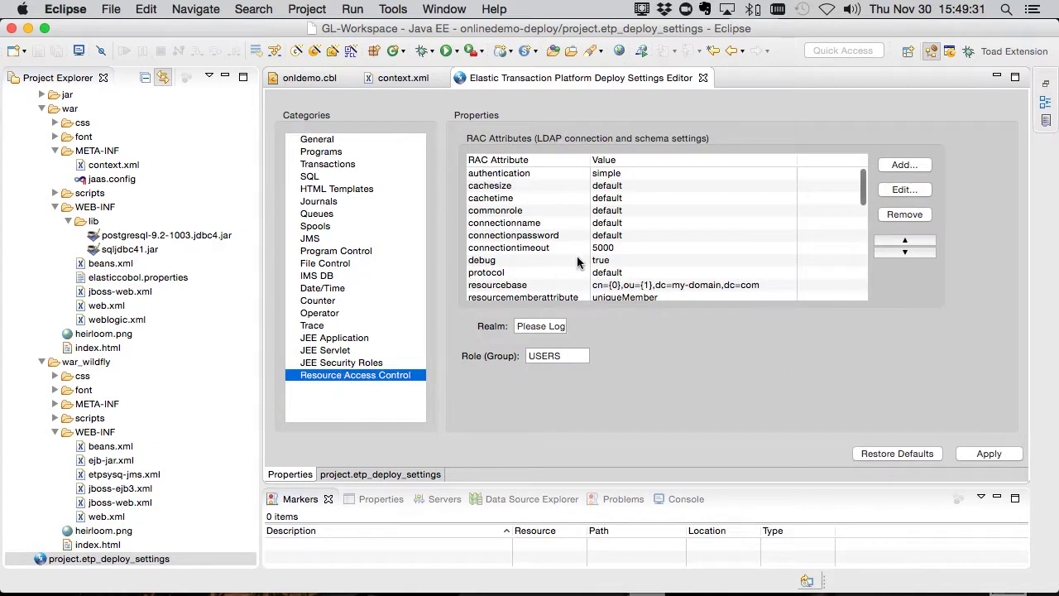
pyautogui.click(904, 164)
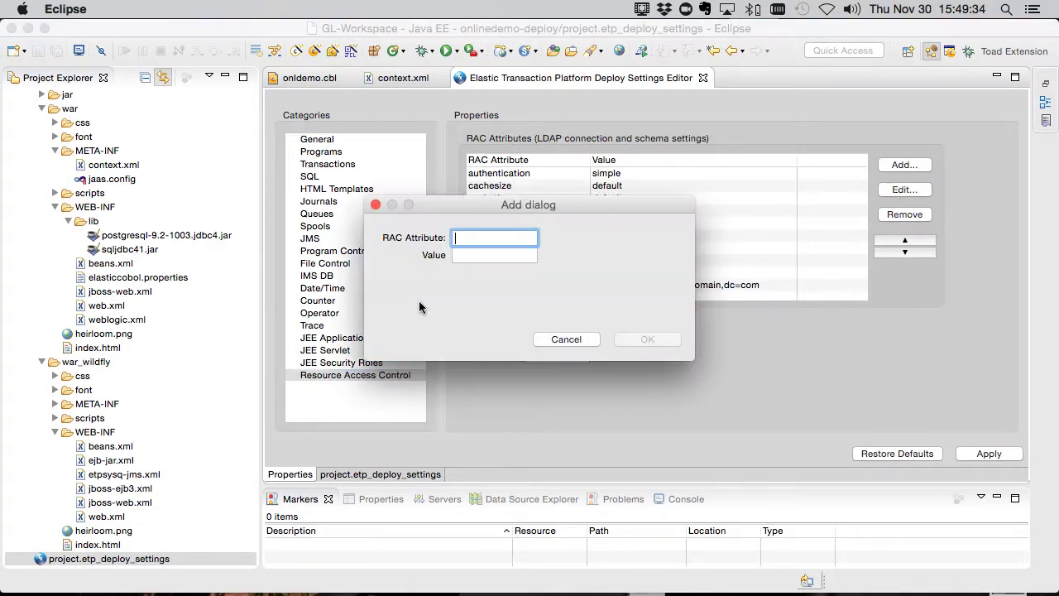
pyautogui.write('connectionurl')
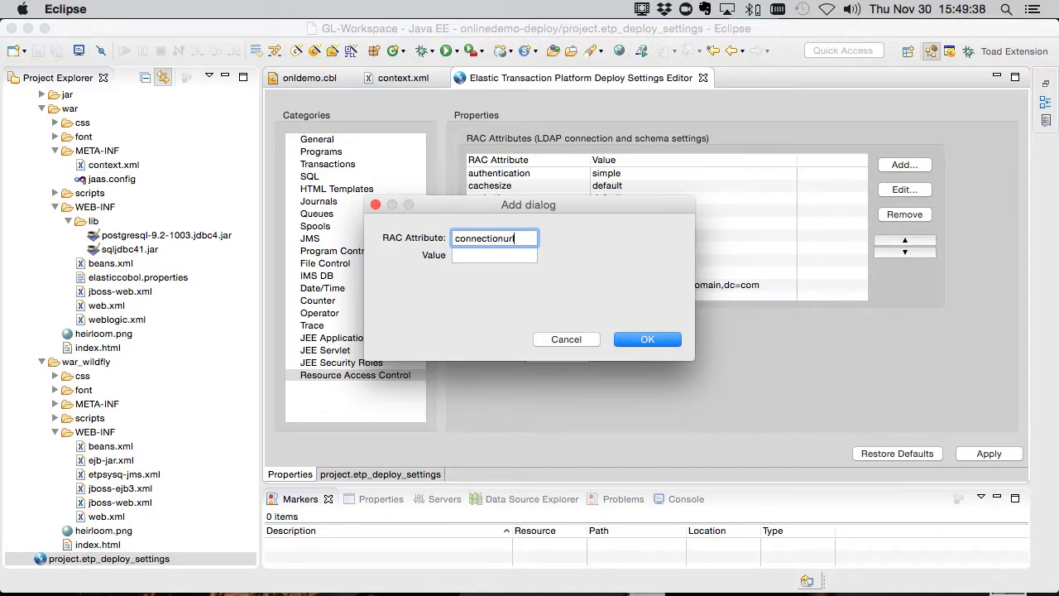
pyautogui.press('Tab')
pyautogui.write('ldap://localhost:38')
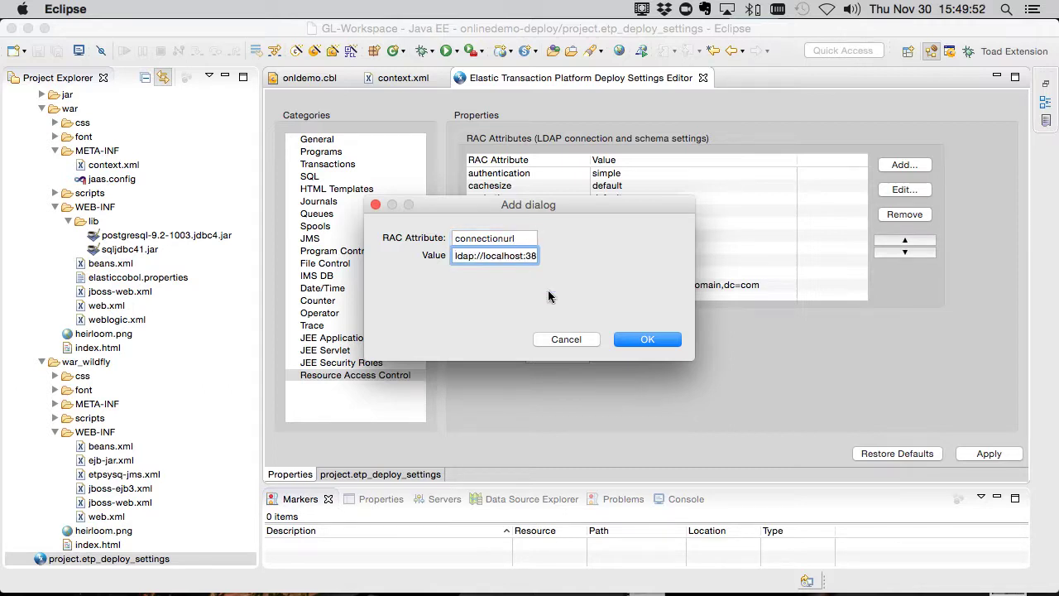
pyautogui.click(652, 338)
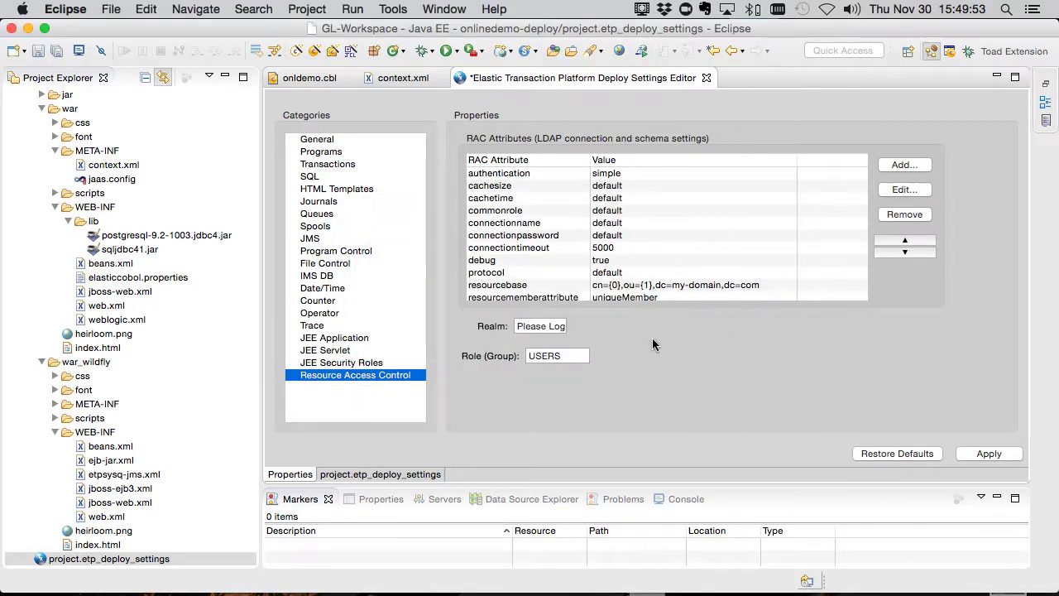
pyautogui.click(987, 454)
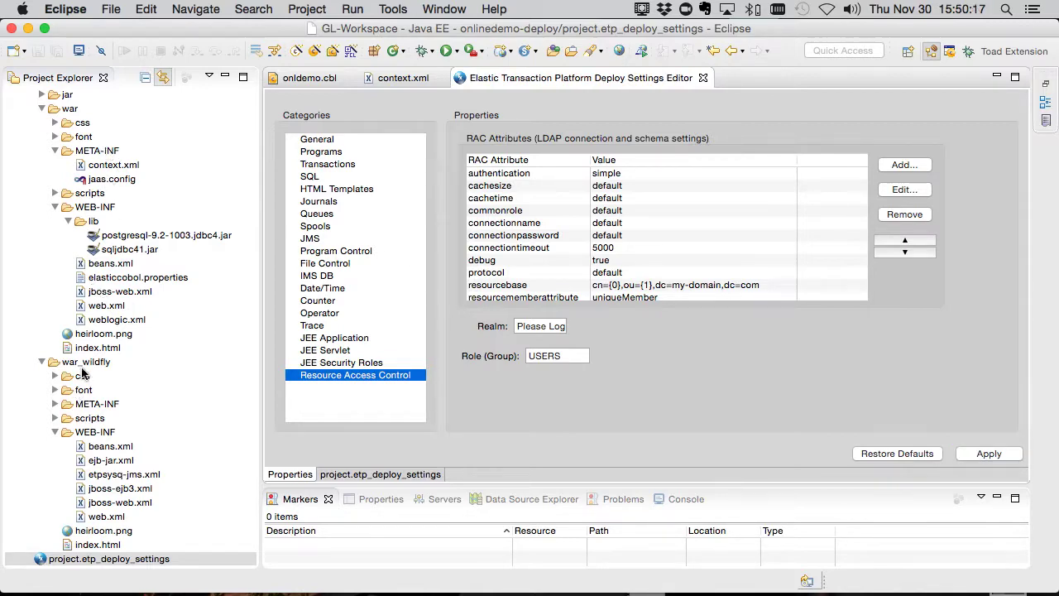
# Export the onlinedemo-deploy project as a deployable archive.
pyautogui.scroll(5, 85, 371)
pyautogui.rightClick(53, 201)
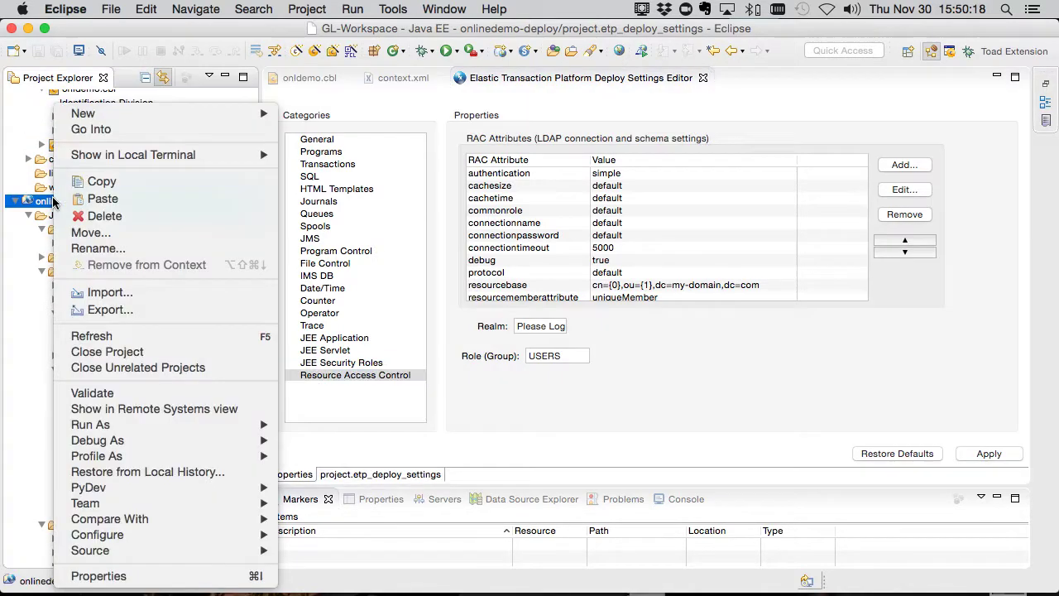
pyautogui.click(74, 311)
pyautogui.click(569, 473)
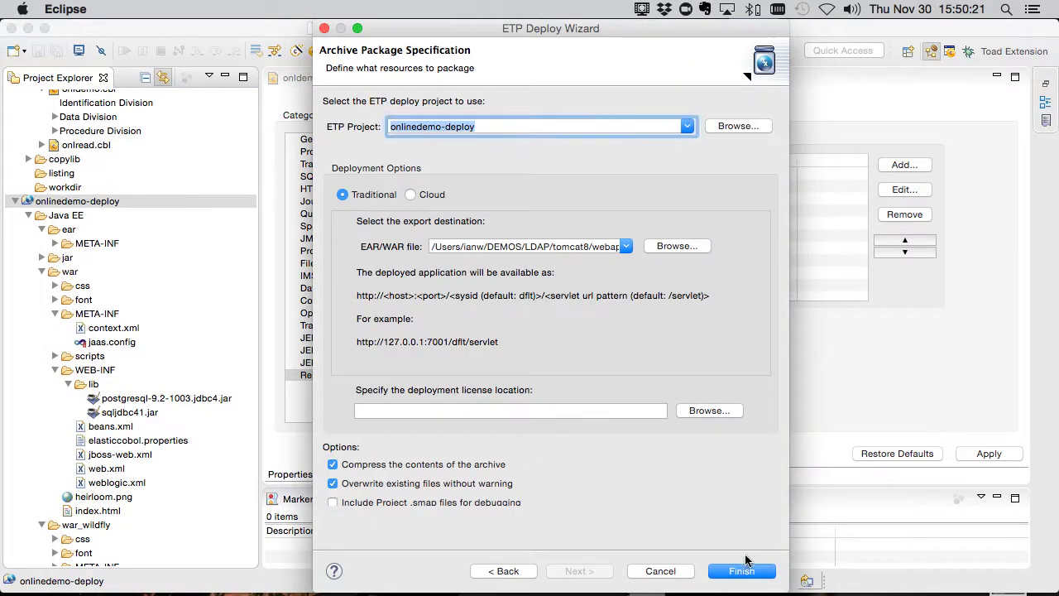
pyautogui.click(741, 571)
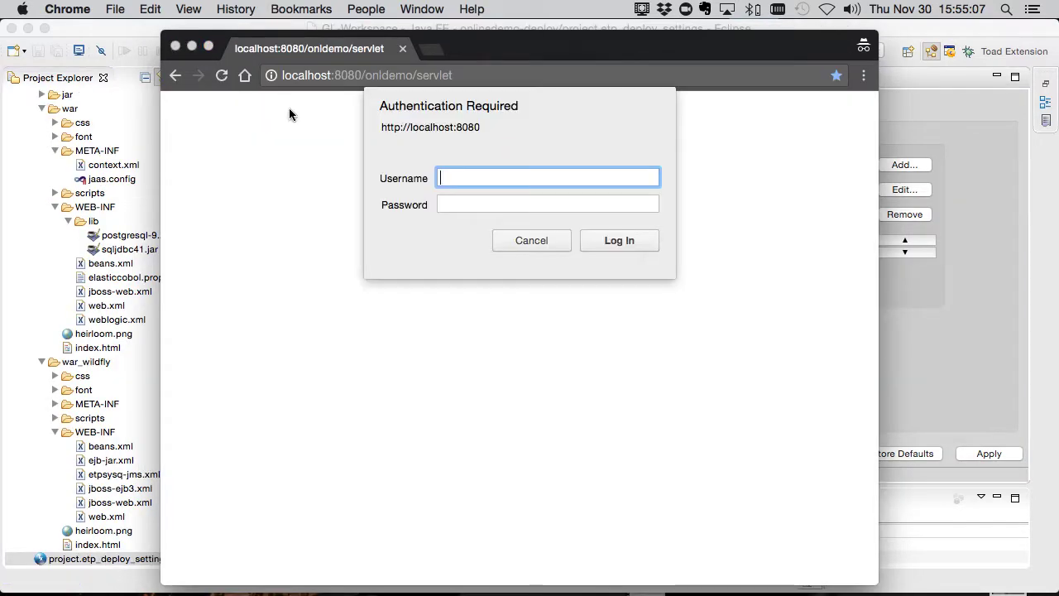
# Log in to the incognito session as the demo user.
pyautogui.write('demouser')
pyautogui.press('Tab')
pyautogui.write('demouser')
pyautogui.press('Return')
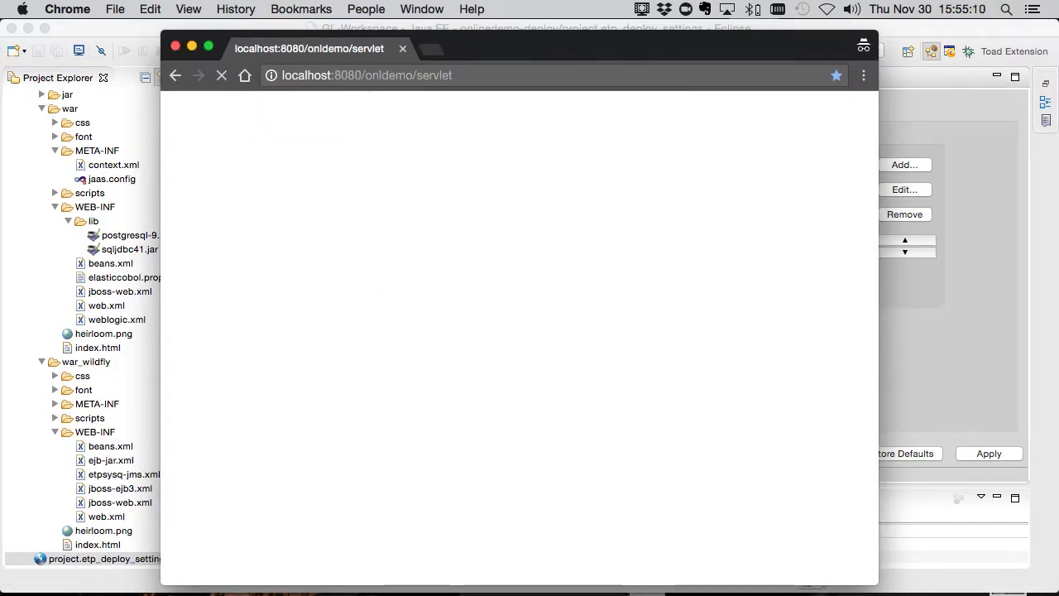
# Insert a record with NAME DEMO2 and phone 3456.
pyautogui.write('DEMO2')
pyautogui.press('Tab')
pyautogui.write('3456')
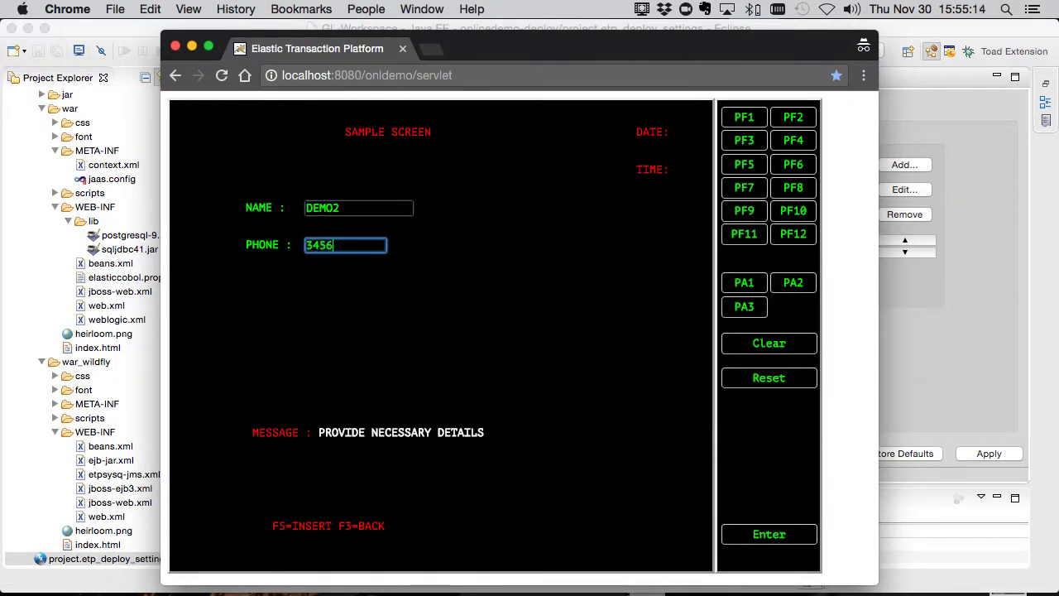
pyautogui.click(744, 164)
# Request ?transid=ONLR, get refused as NOTAUTH, and close the incognito window.
pyautogui.click(514, 76)
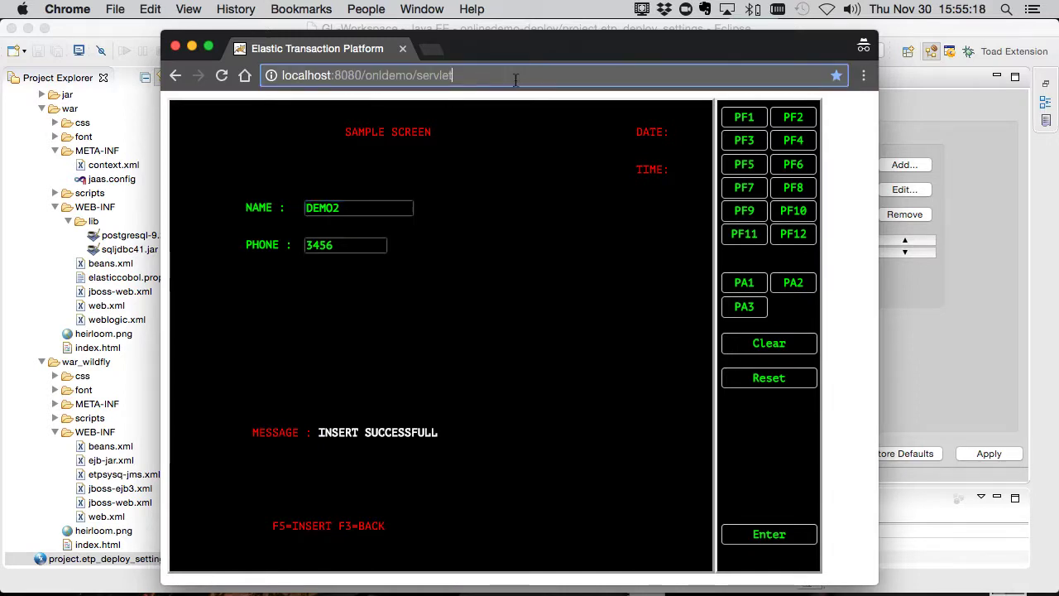
pyautogui.write('?transid=ONLR')
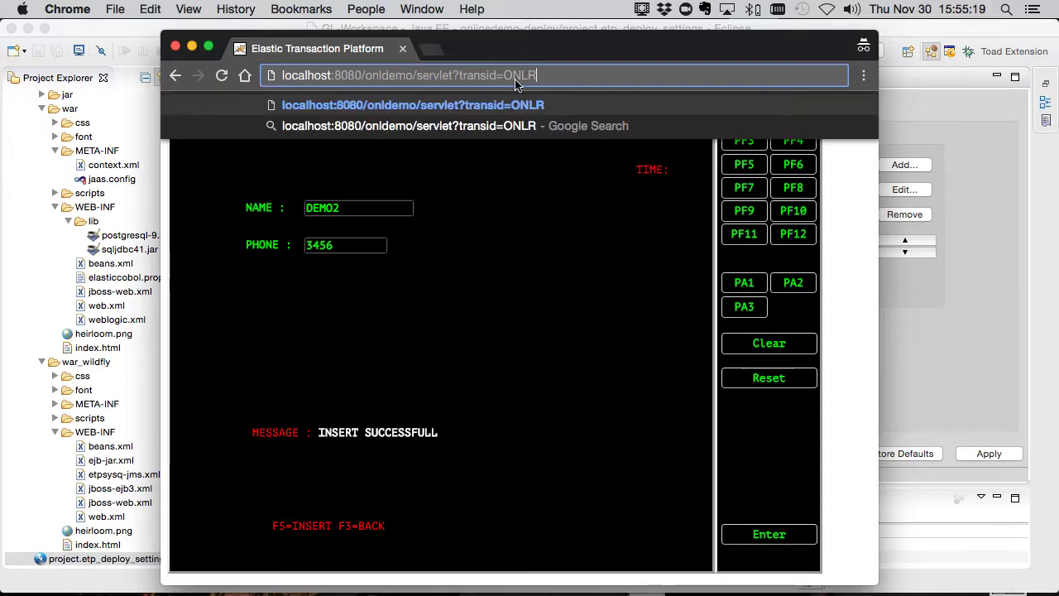
pyautogui.press('Return')
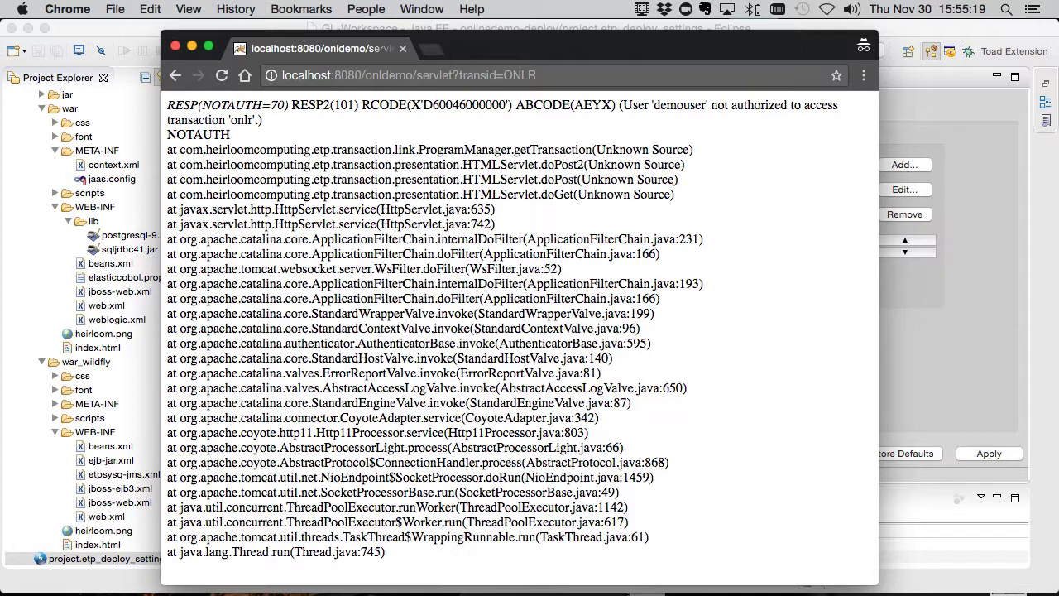
pyautogui.press('super+w')
pyautogui.click(120, 9)
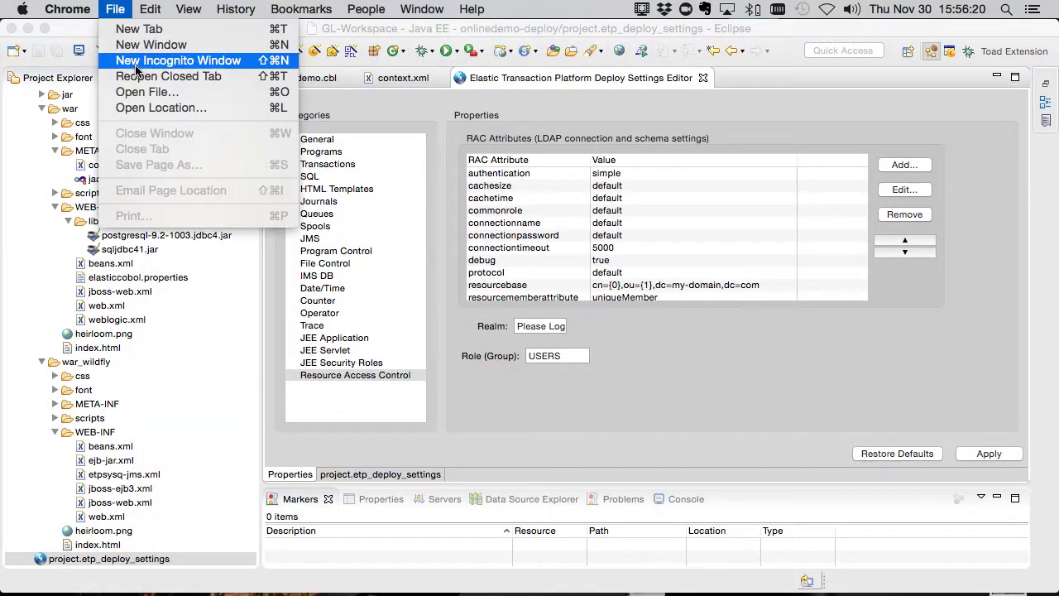
# Open a new incognito window with the onldemo app and log in as the reader user.
pyautogui.click(136, 66)
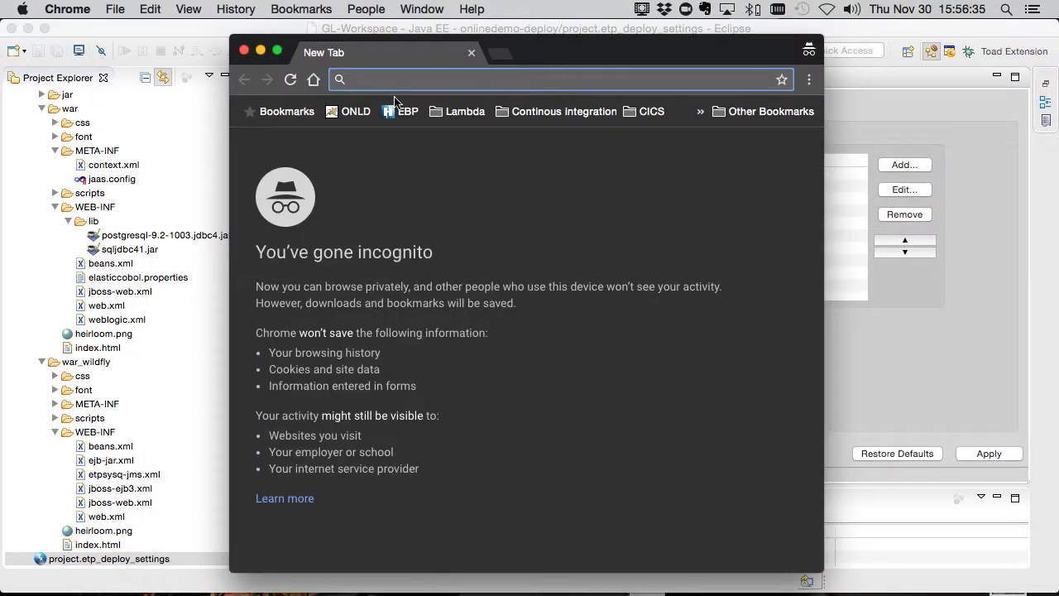
pyautogui.click(349, 114)
pyautogui.write('reader')
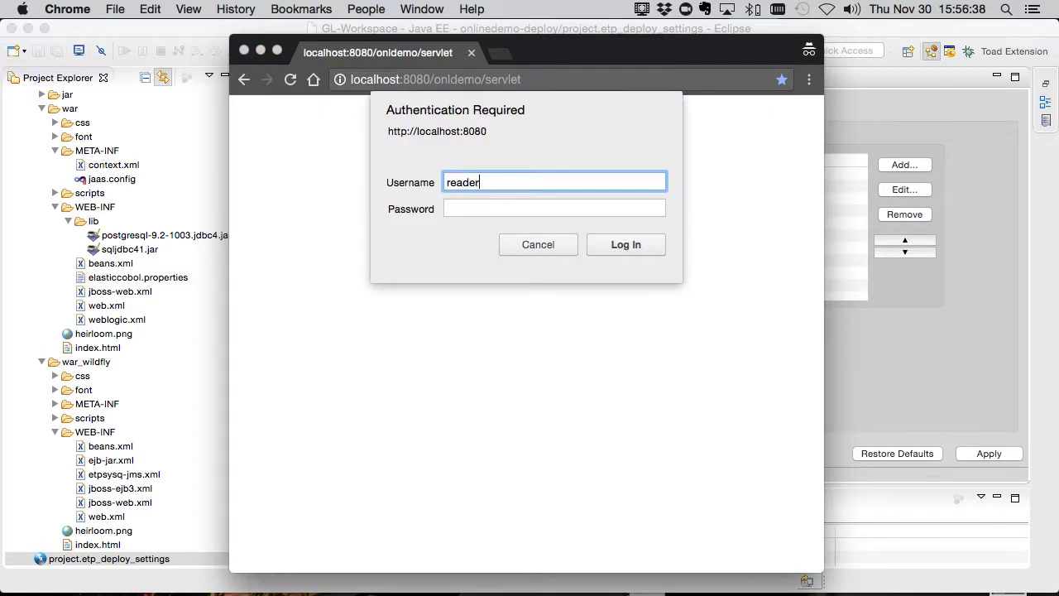
pyautogui.press('Tab')
pyautogui.write('reader')
pyautogui.press('Return')
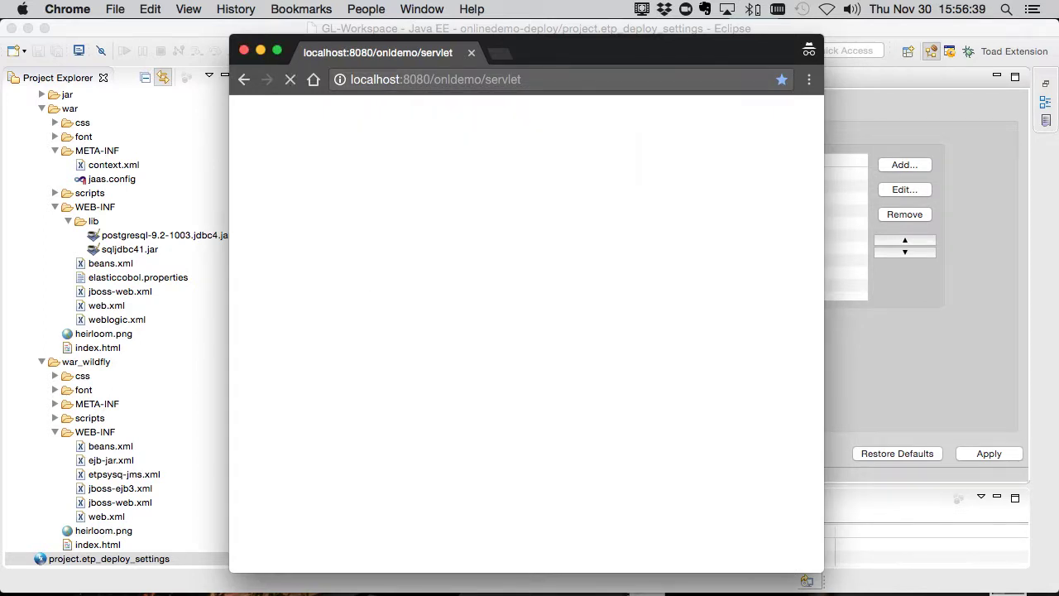
# Load ?transid=ONLR and look up DEMO2, which returns phone 3456.
pyautogui.click(596, 83)
pyautogui.click(597, 83)
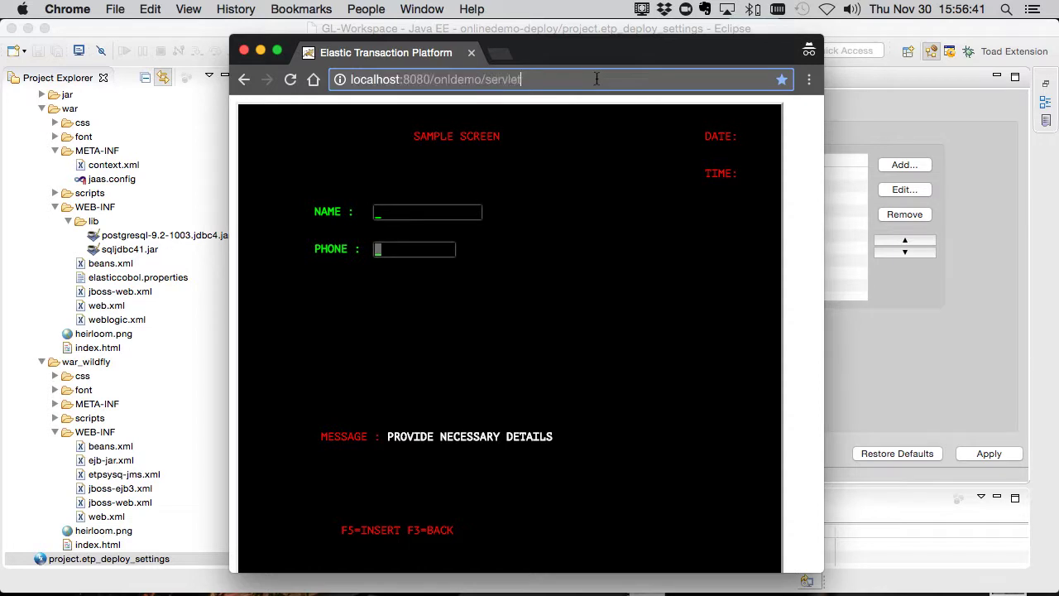
pyautogui.write('?transid=ONLR')
pyautogui.press('Return')
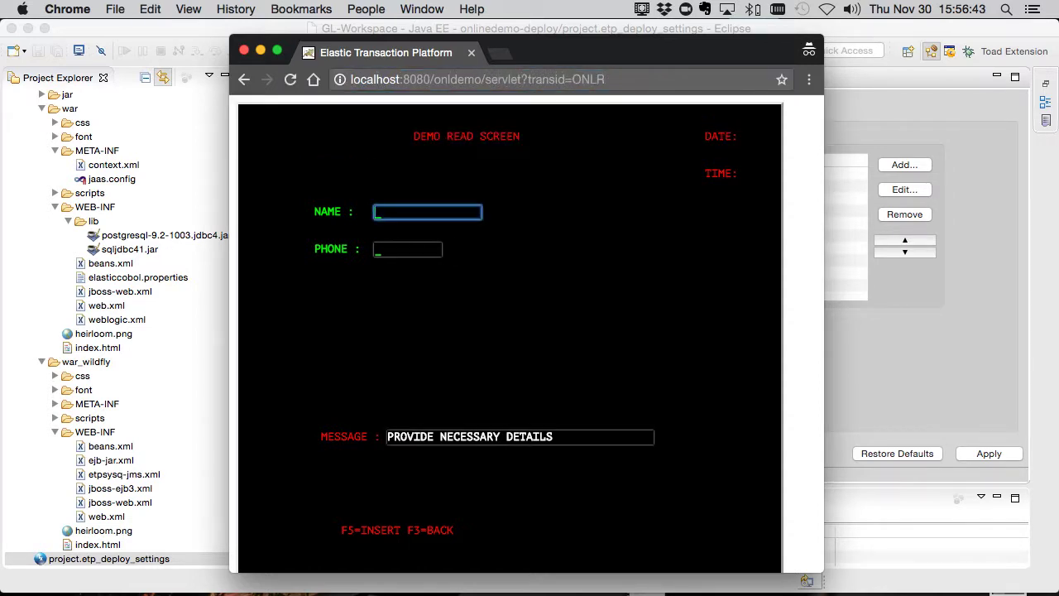
pyautogui.write('DEMO2')
pyautogui.moveTo(822, 308); pyautogui.dragTo(971, 320)
pyautogui.click(804, 169)
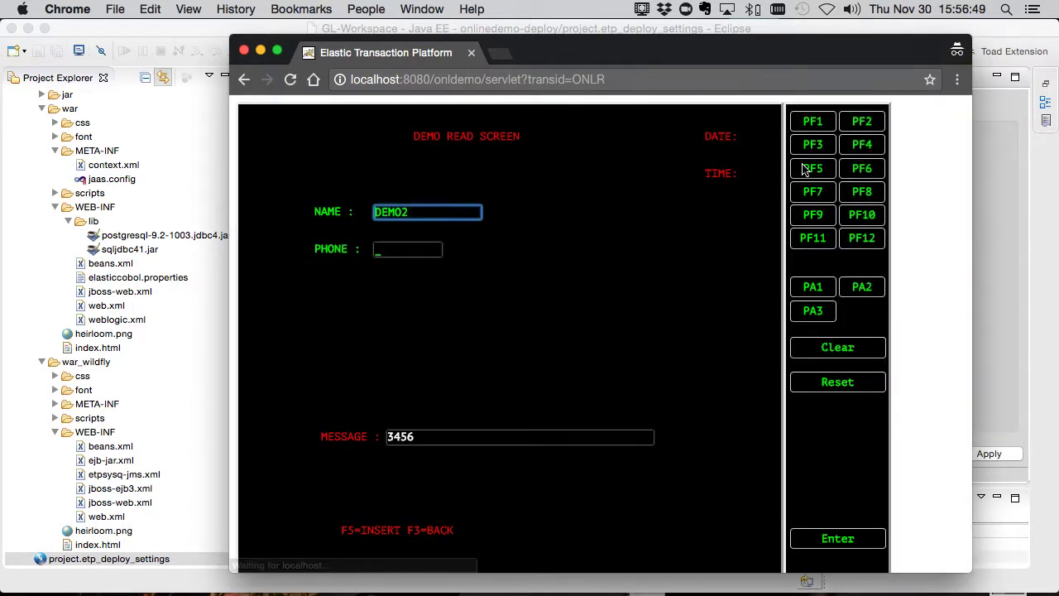